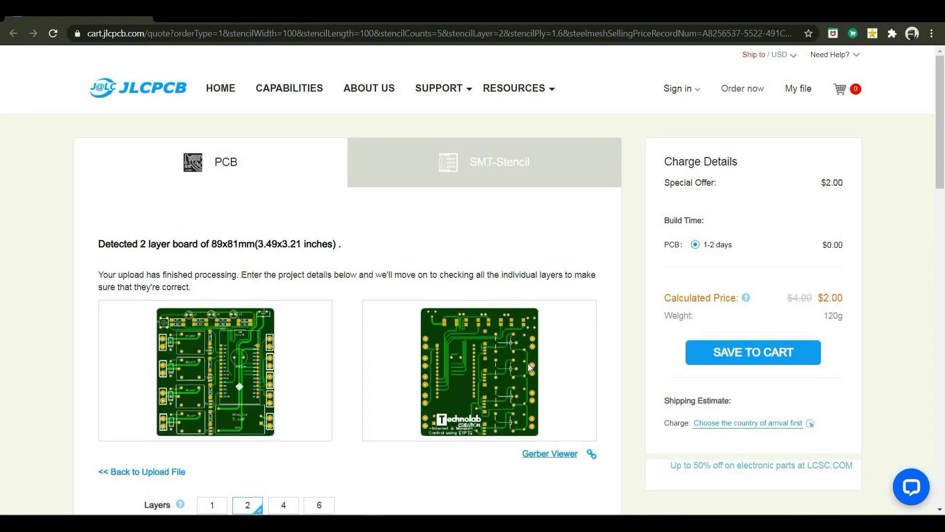
scroll(491, 370, down, 2)
scroll(489, 371, down, 3)
scroll(490, 372, down, 2)
scroll(482, 363, down, 1)
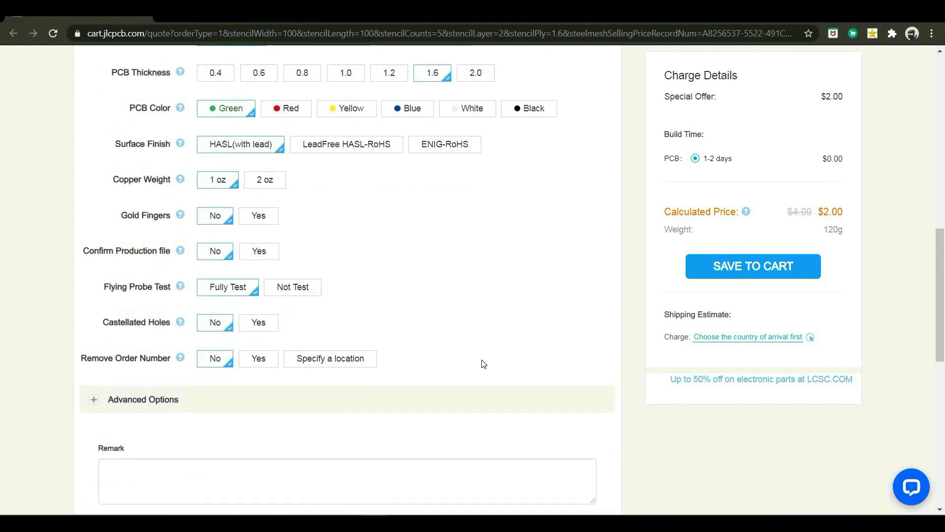
scroll(481, 363, up, 2)
Choose Black as the PCB colour for the 89x81 mm two-layer board.
click(550, 293)
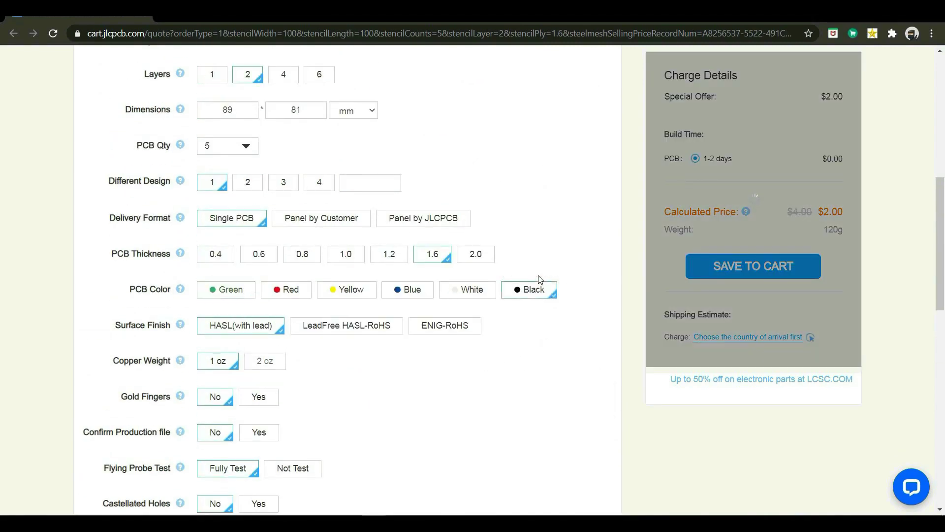
scroll(554, 258, up, 2)
scroll(528, 338, up, 2)
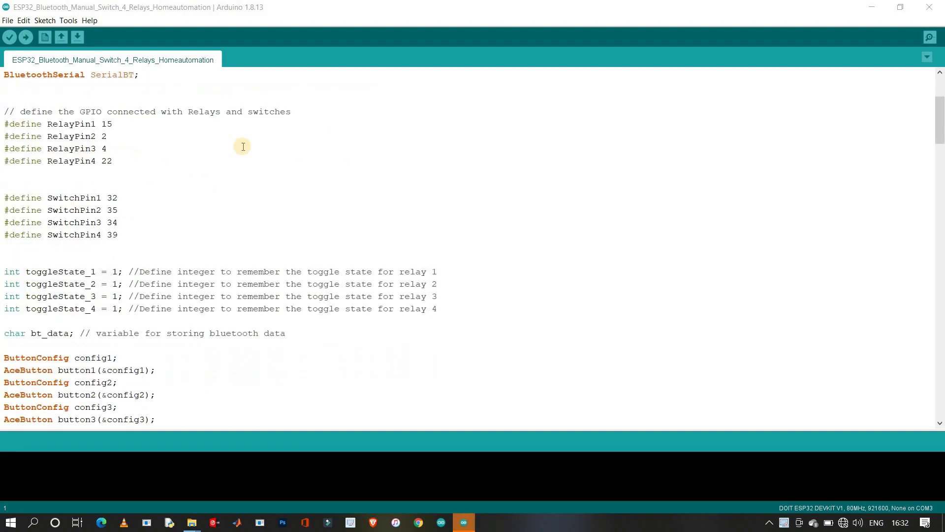
scroll(243, 148, down, 2)
scroll(243, 147, down, 1)
scroll(243, 146, down, 2)
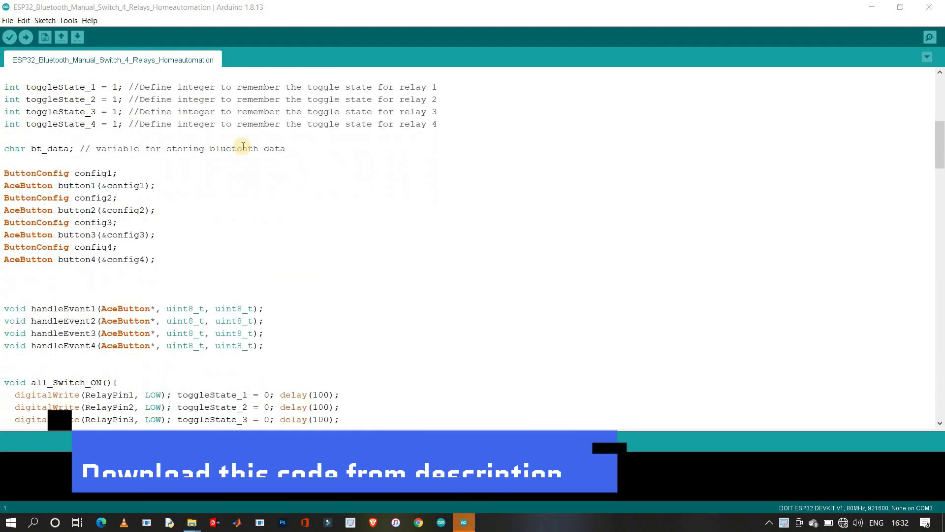
scroll(243, 146, down, 1)
scroll(243, 147, down, 2)
scroll(242, 146, down, 2)
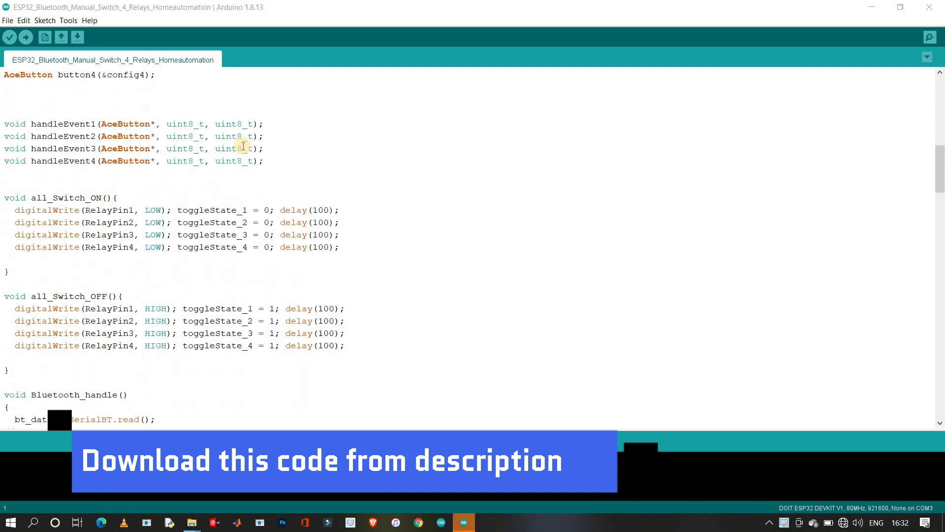
scroll(242, 147, down, 2)
scroll(243, 148, down, 2)
scroll(243, 147, down, 2)
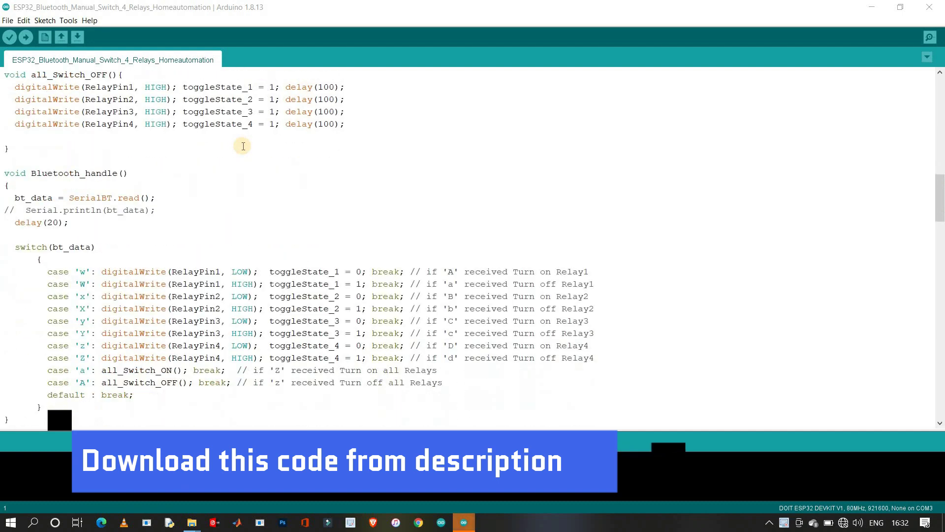
scroll(242, 147, down, 2)
scroll(243, 147, down, 2)
scroll(251, 149, down, 1)
scroll(251, 146, down, 2)
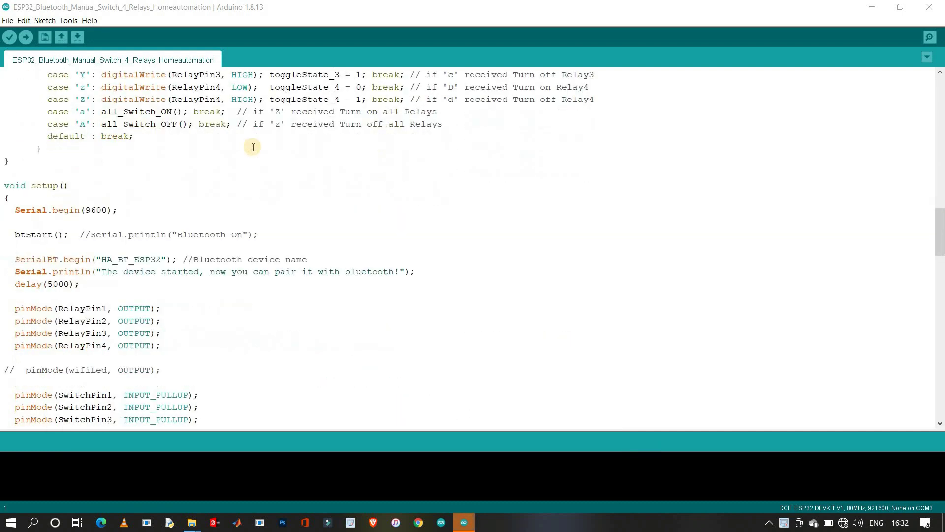
scroll(337, 170, down, 3)
scroll(307, 184, down, 4)
scroll(308, 185, up, 5)
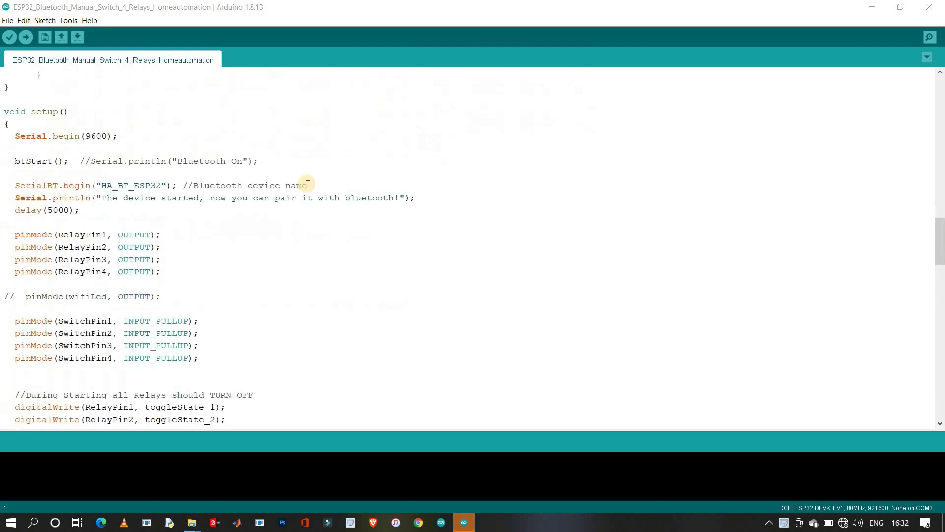
scroll(196, 230, up, 1)
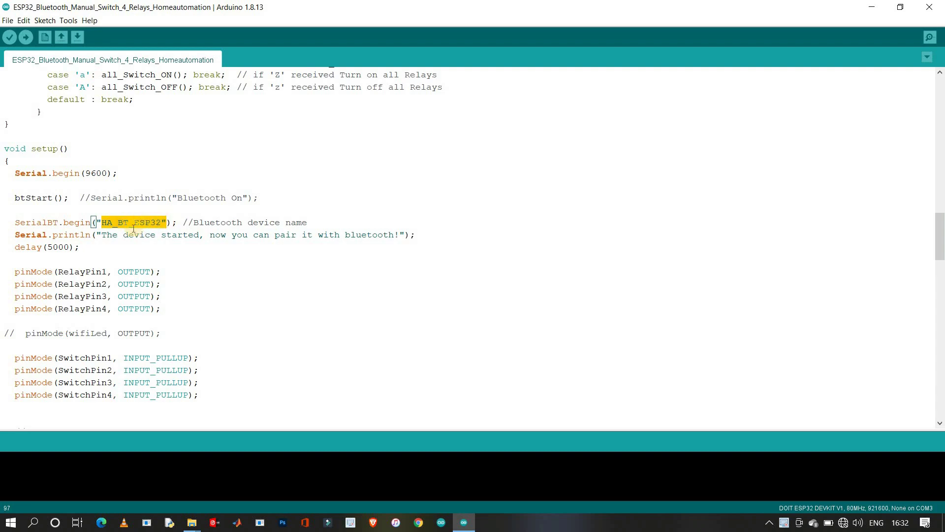
scroll(289, 177, up, 9)
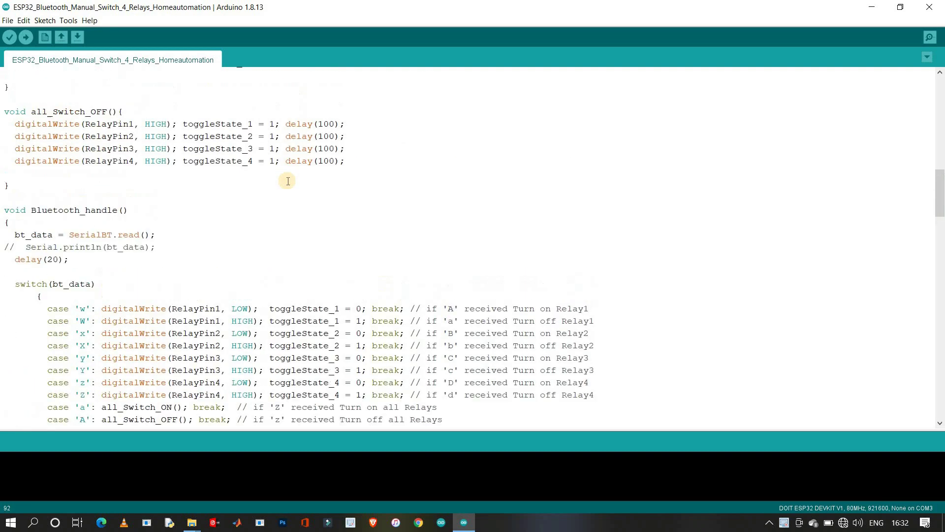
scroll(218, 195, up, 10)
scroll(80, 106, up, 5)
Upload the four-relay Bluetooth sketch to the ESP32 board.
click(26, 33)
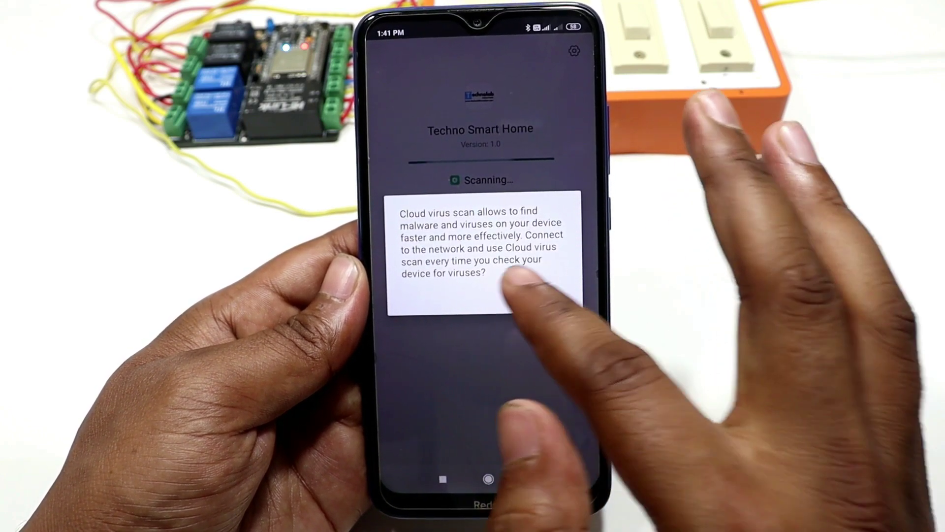
Dismiss the cloud virus scan prompt and open the installed Home Automation app.
click(521, 284)
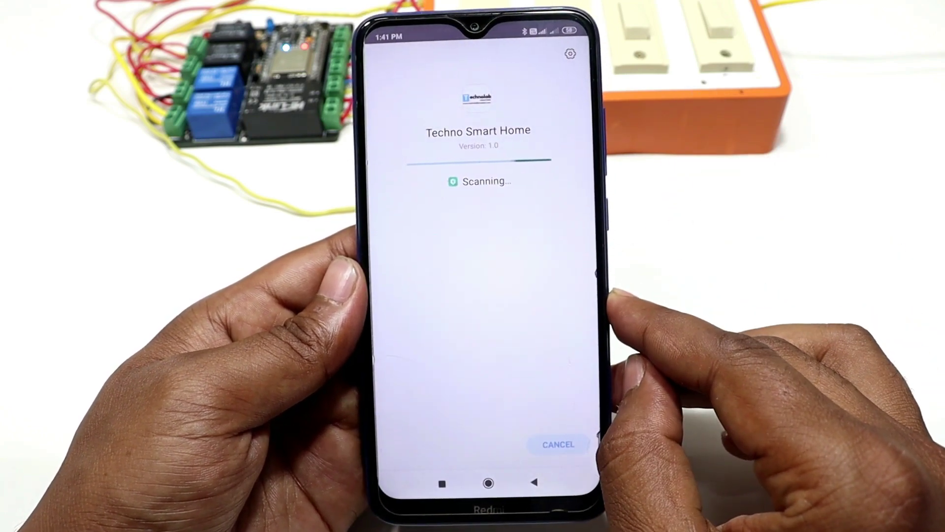
click(558, 440)
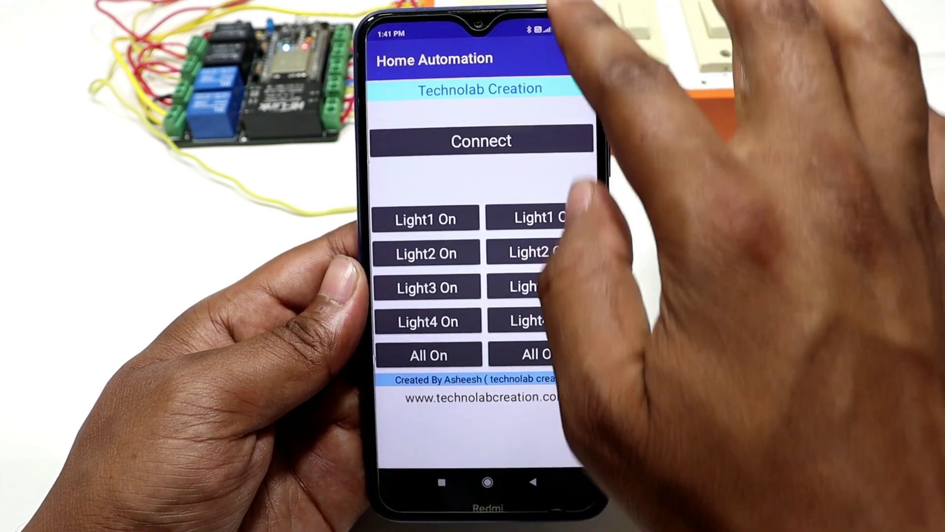
Pair the phone with HA_BT_ESP32 from the Bluetooth settings.
mouse_move(517, 33)
mouse_down()
mouse_move(510, 214)
mouse_move(528, 296)
mouse_up()
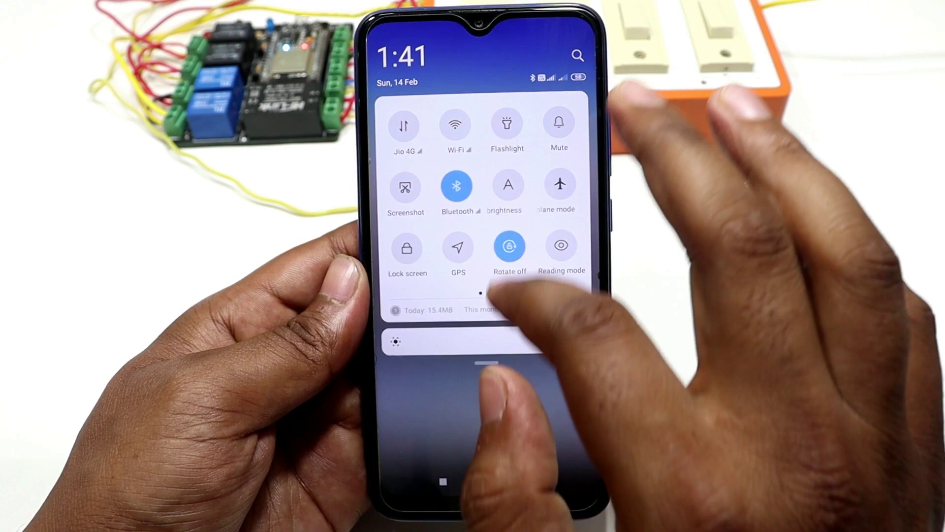
click(456, 187)
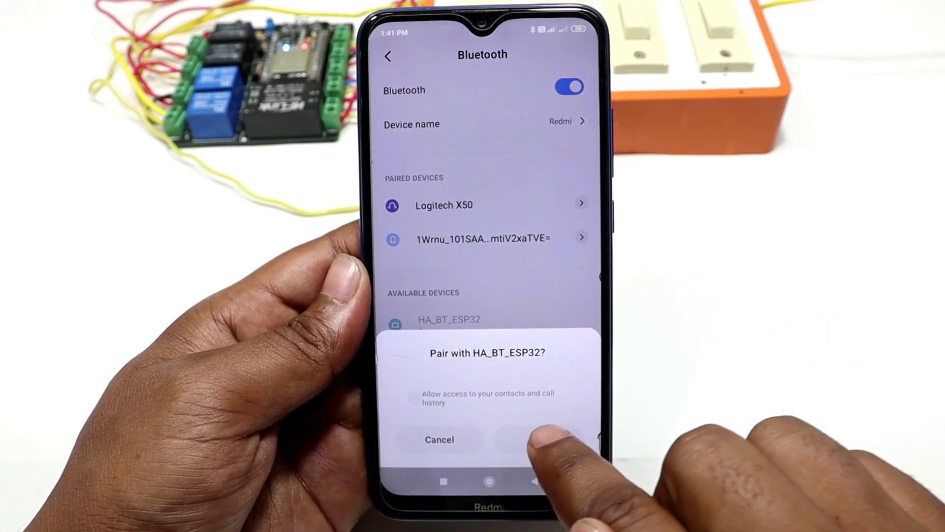
click(538, 441)
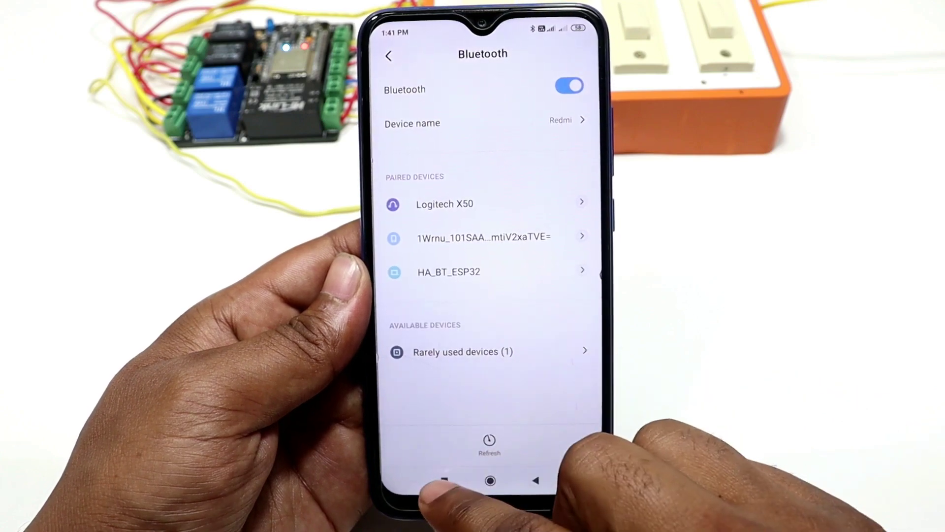
In Home Automation, tap Connect and choose HA_BT_ESP32 from the paired devices.
click(562, 268)
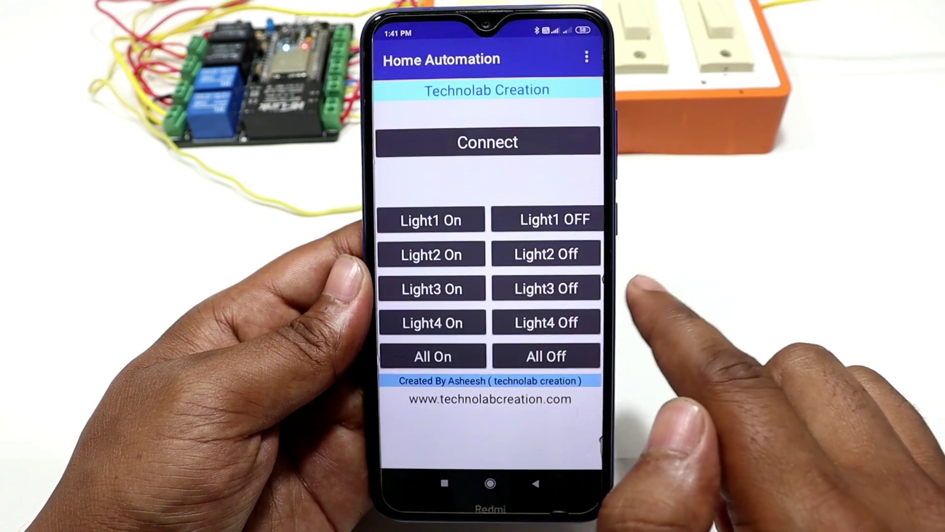
click(481, 141)
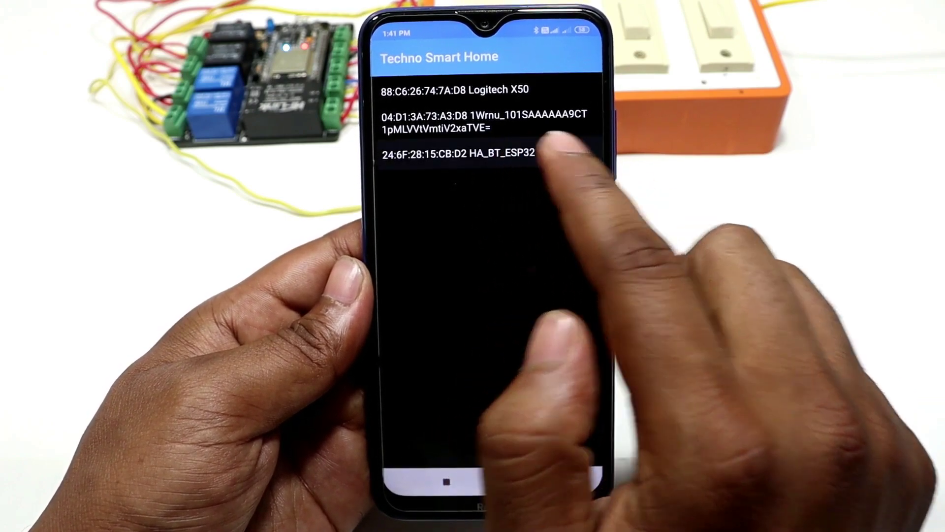
click(518, 154)
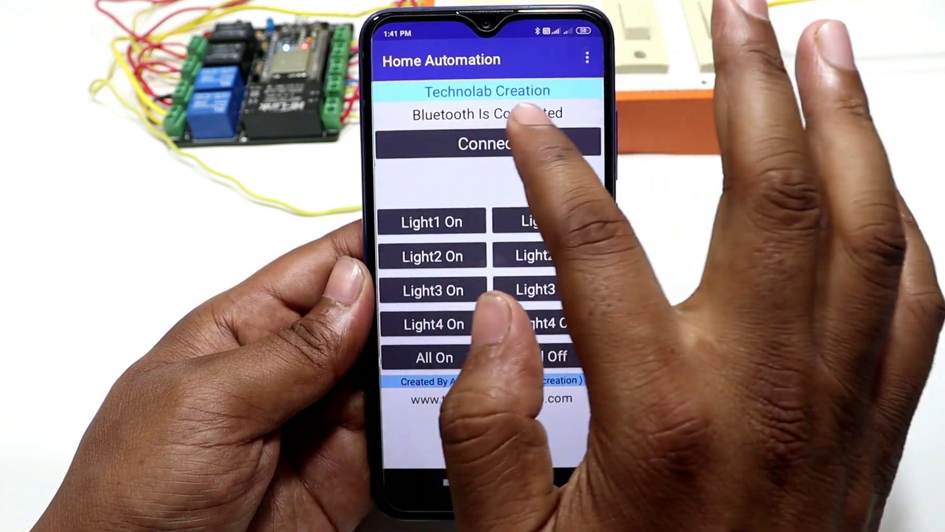